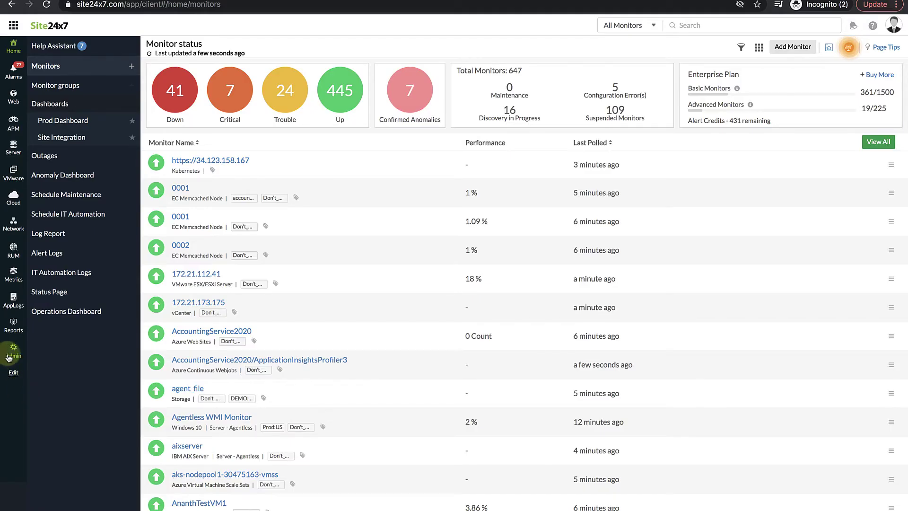
Step: Create a Domain Expiry monitor zylker for zylker.com with a 45-day threshold, ignoring registry expiry date
{"action": "left_click", "coordinate": [13, 352]}
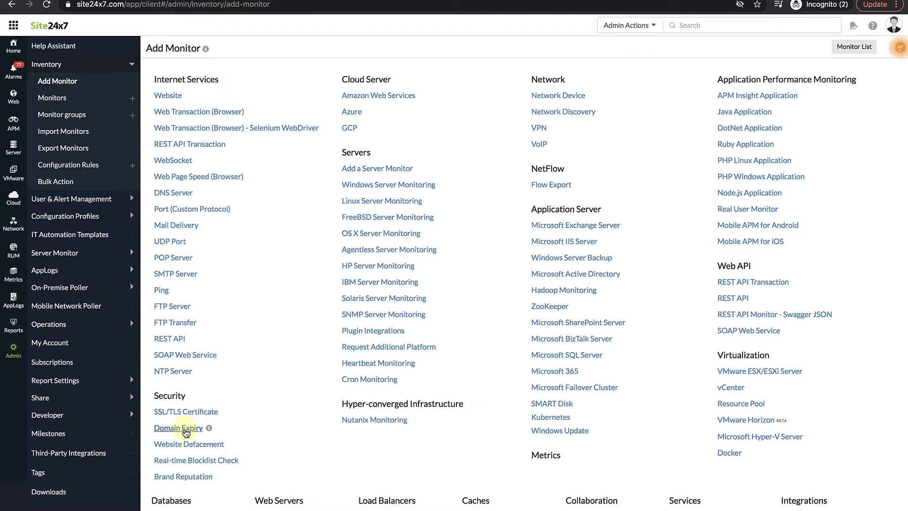
{"action": "left_click", "coordinate": [179, 428]}
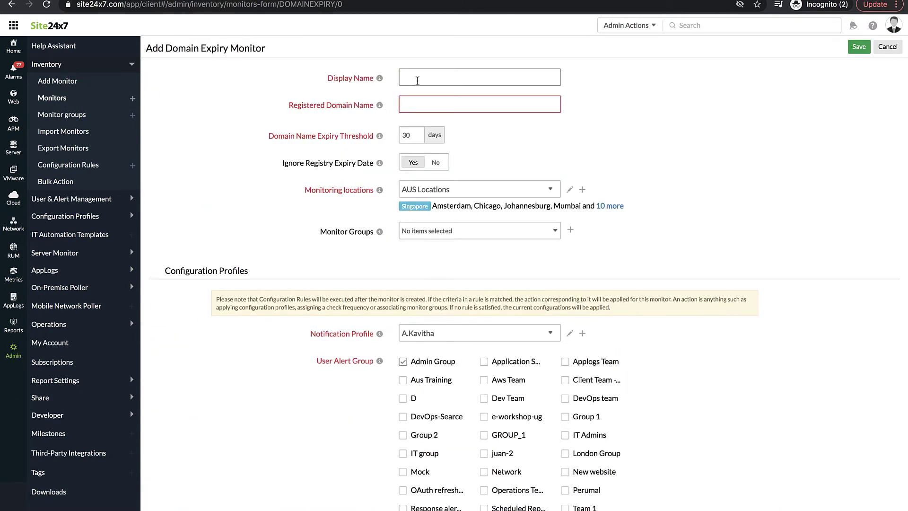
{"action": "type", "text": "zylker"}
{"action": "key", "text": "Tab"}
{"action": "type", "text": "zylker"}
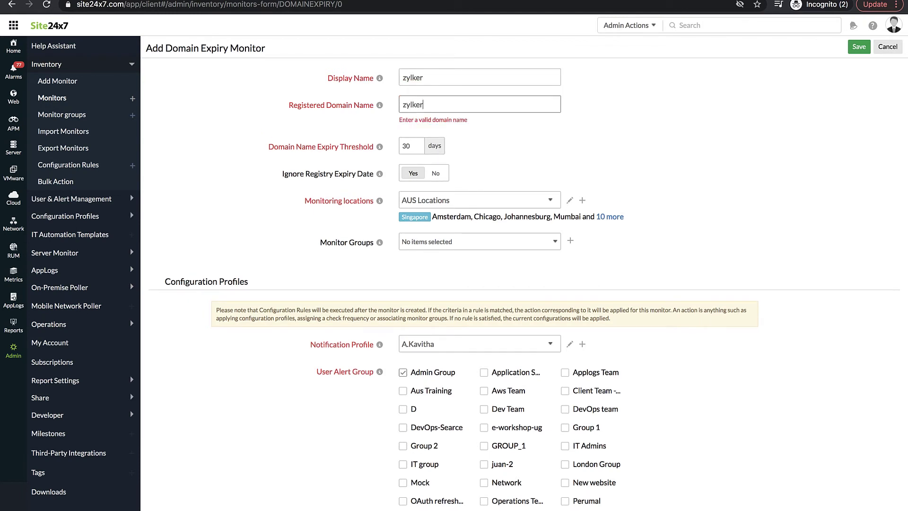
{"action": "type", "text": ".com"}
{"action": "key", "text": "Tab"}
{"action": "key", "text": "BackSpace"}
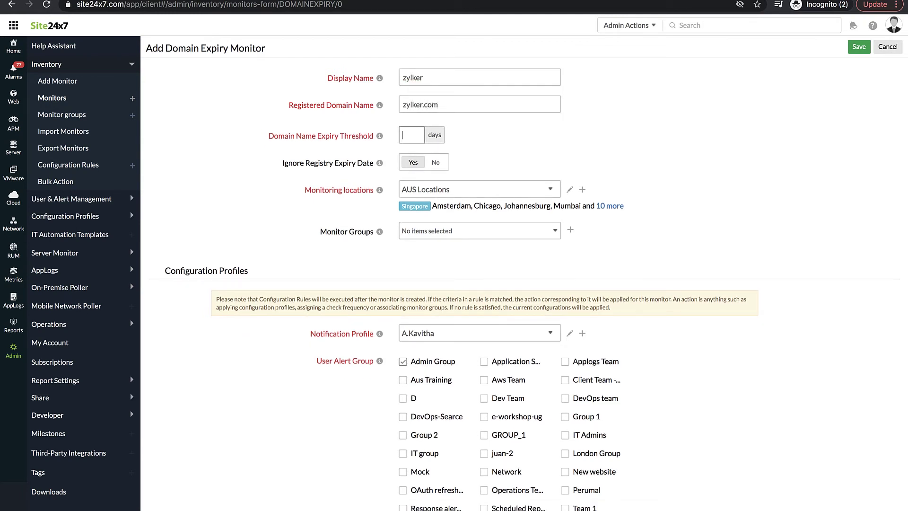
{"action": "type", "text": "45"}
{"action": "left_click", "coordinate": [468, 171]}
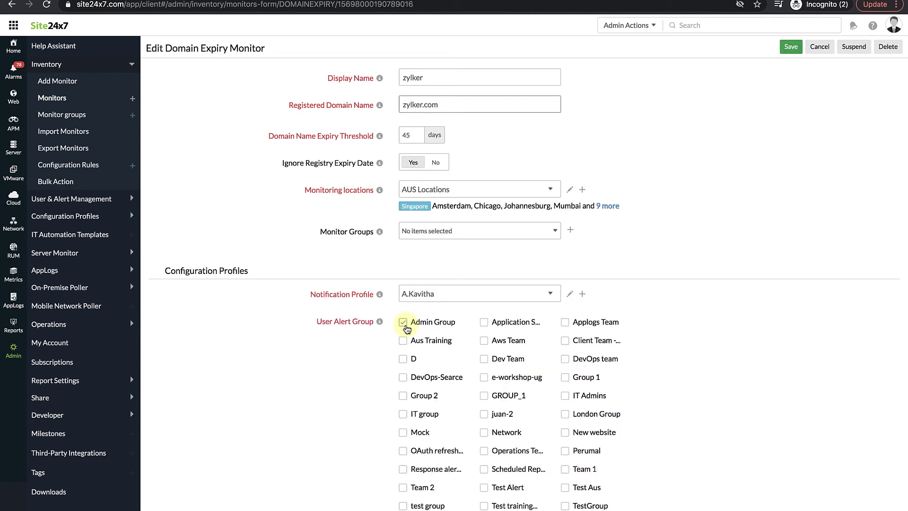
Step: Add the IT group alongside Admin Group as alert recipients and save the monitor
{"action": "left_click", "coordinate": [403, 415]}
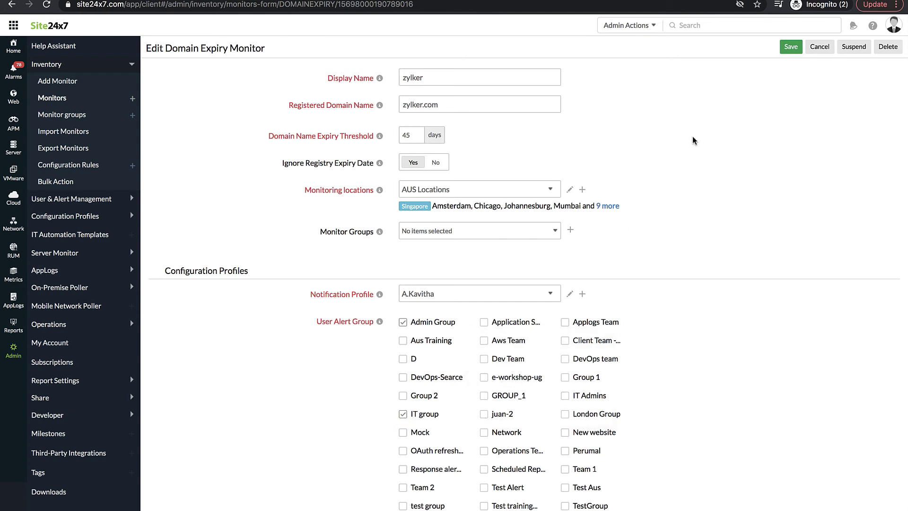
{"action": "left_click", "coordinate": [786, 48]}
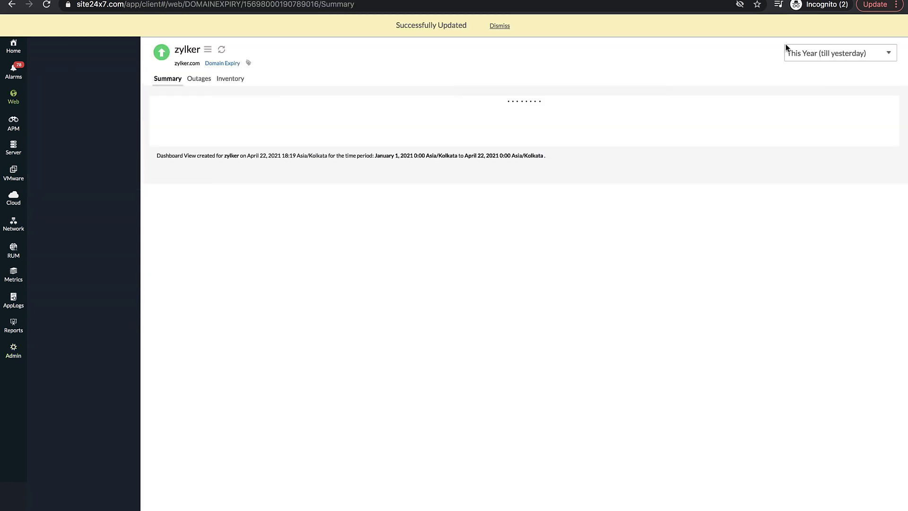